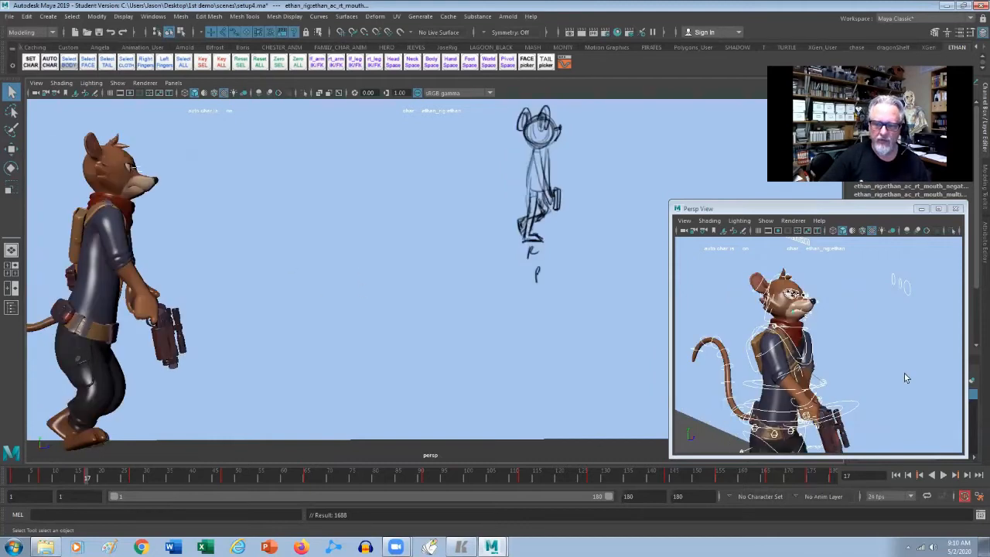
Step: Set the right foot IK control's Foot Roll, Rotate X and Rotate Z to 0 at frame 17
left_click_drag(902, 376, 934, 230, "alt")
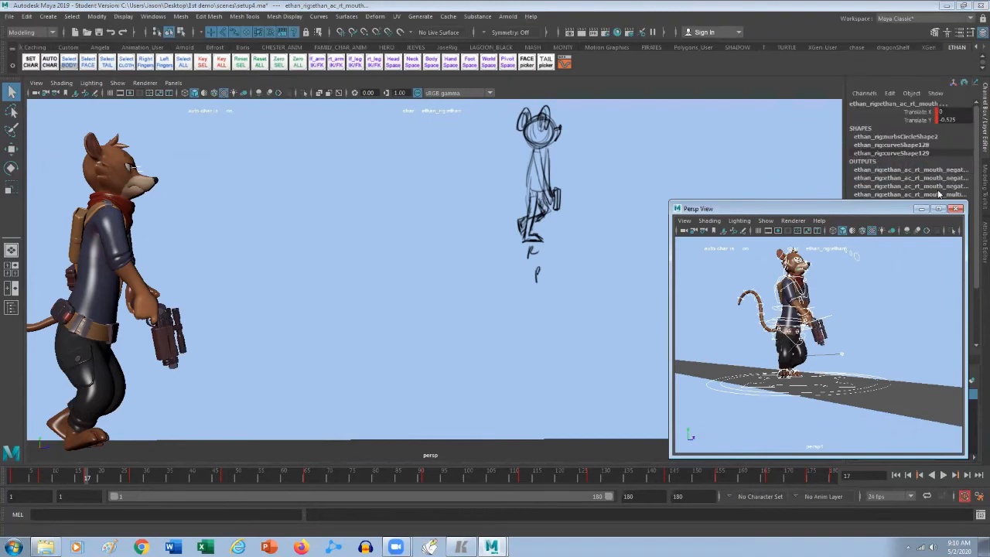
left_click(865, 360)
right_click_drag(756, 371, 835, 377, "alt")
left_click_drag(835, 378, 827, 352, "alt")
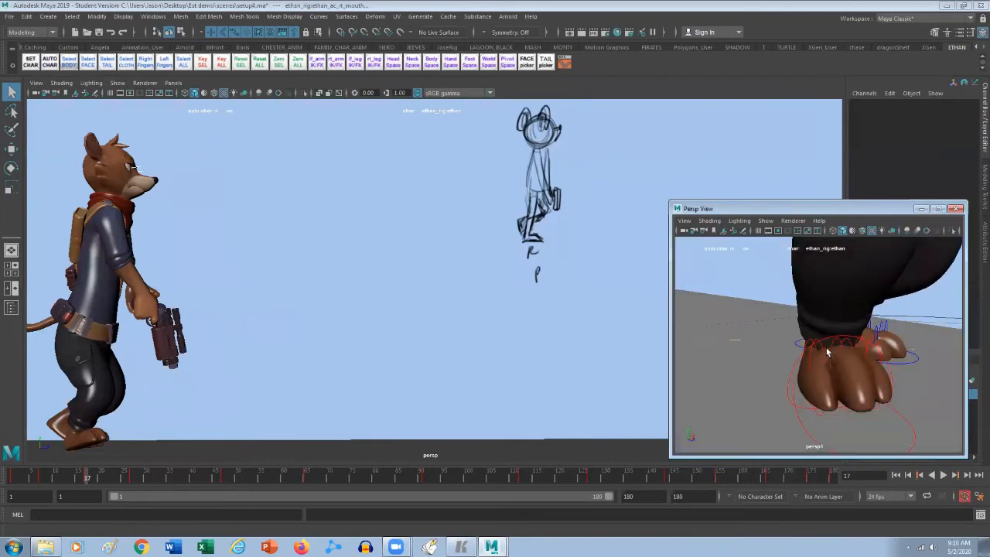
left_click(801, 425)
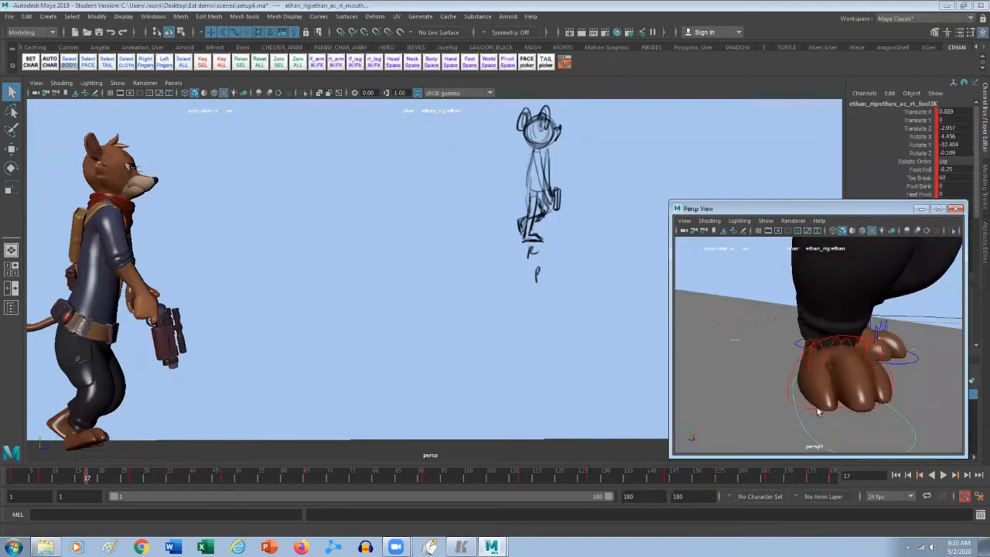
double_click(956, 169)
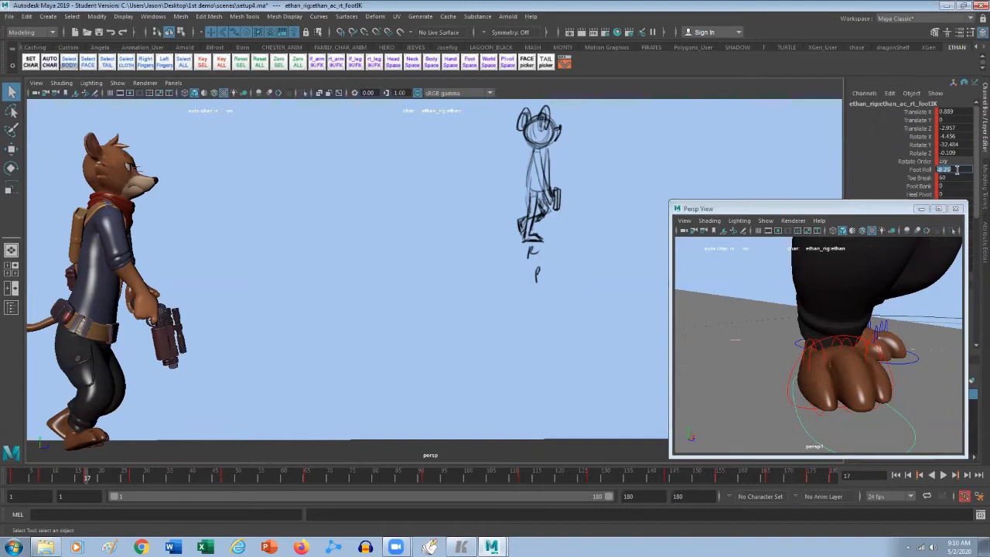
key("Return")
left_click(949, 137)
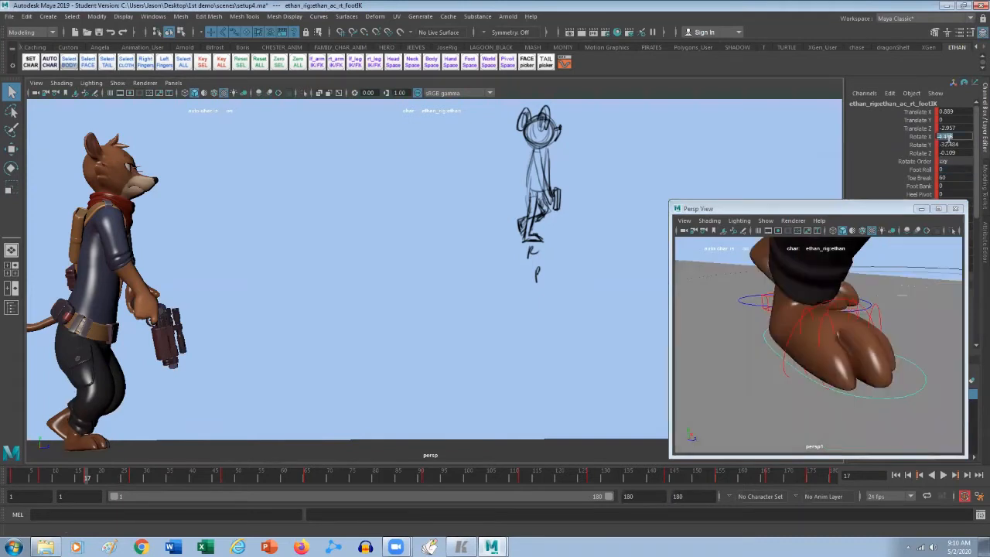
type("0")
key("Return")
double_click(956, 153)
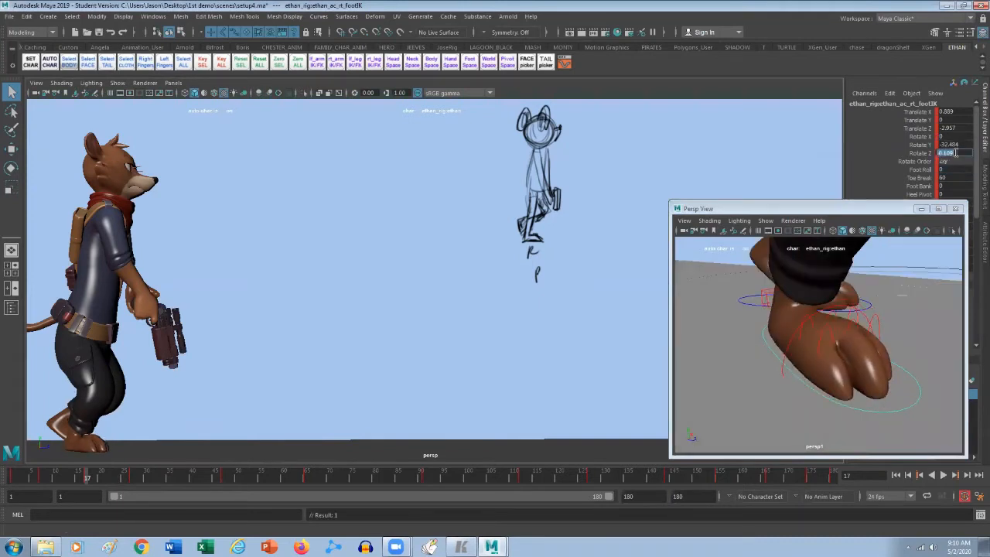
type("0")
key("Return")
Step: Copy the right foot IK control's pose from frame 27 to frame 17
key(".")
key(".")
key(".")
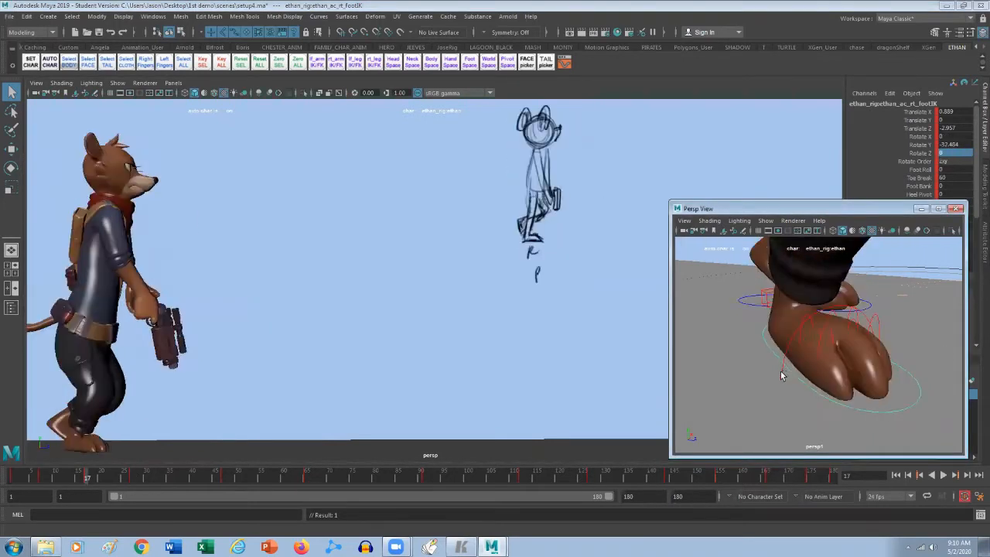
key(".")
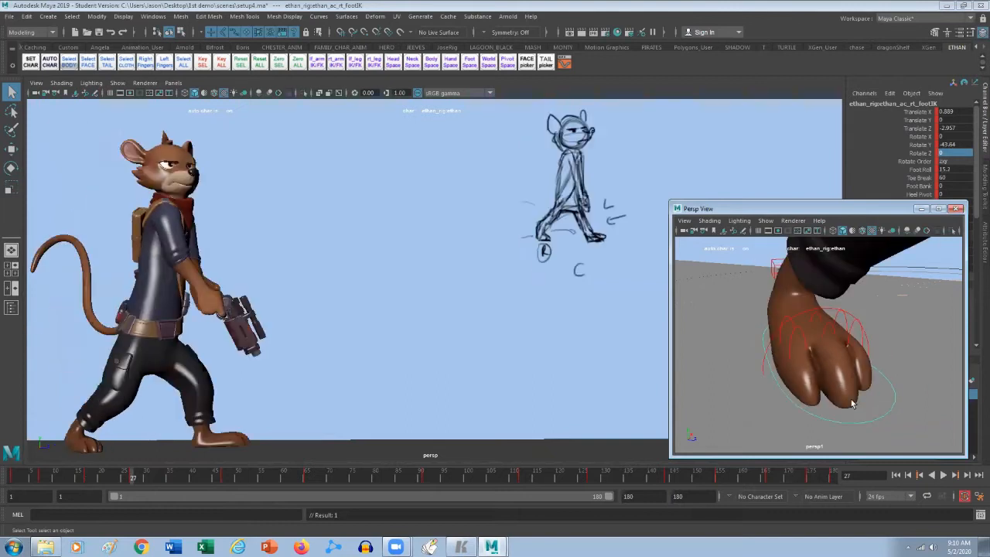
key(".")
left_click(88, 476)
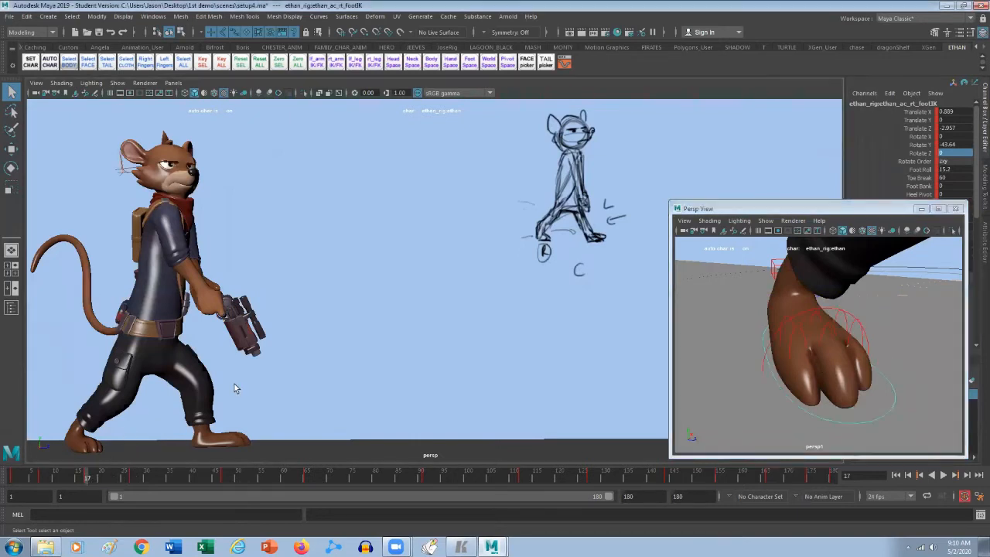
Step: Step back and forth through the keyed poses at frames 7, 17 and 27 to check the right foot's motion
key(".")
key(".")
key(".")
key(".")
key(".")
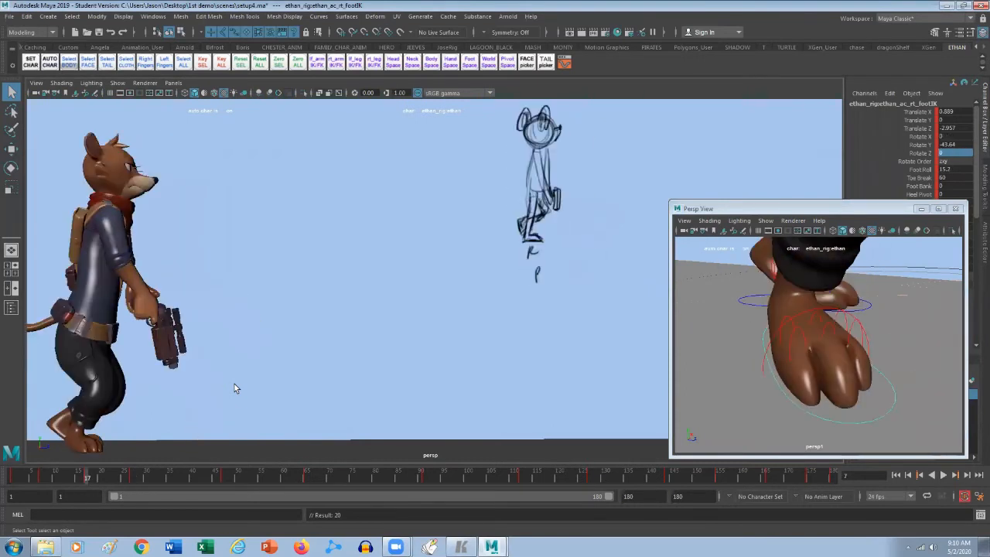
key(".")
key(".")
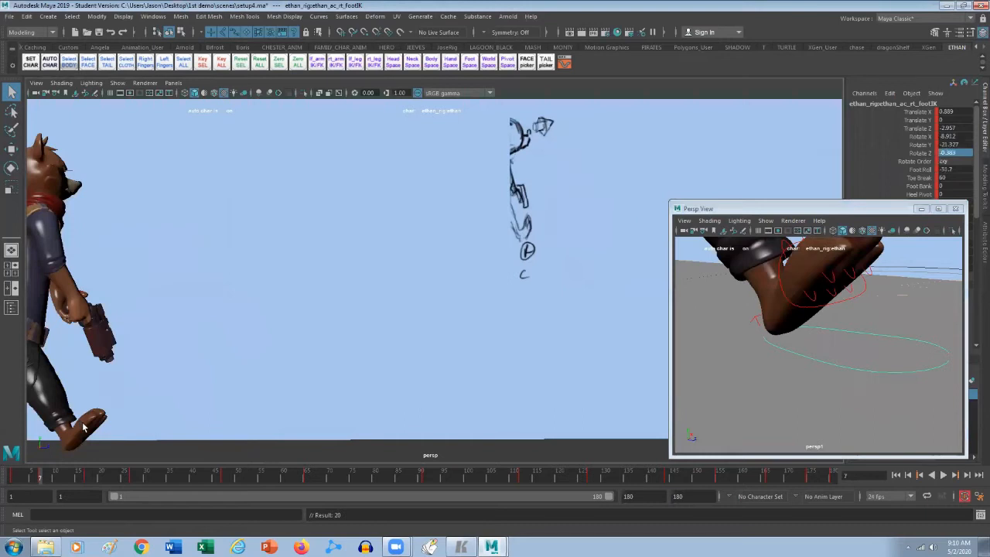
left_click(66, 480)
key("period")
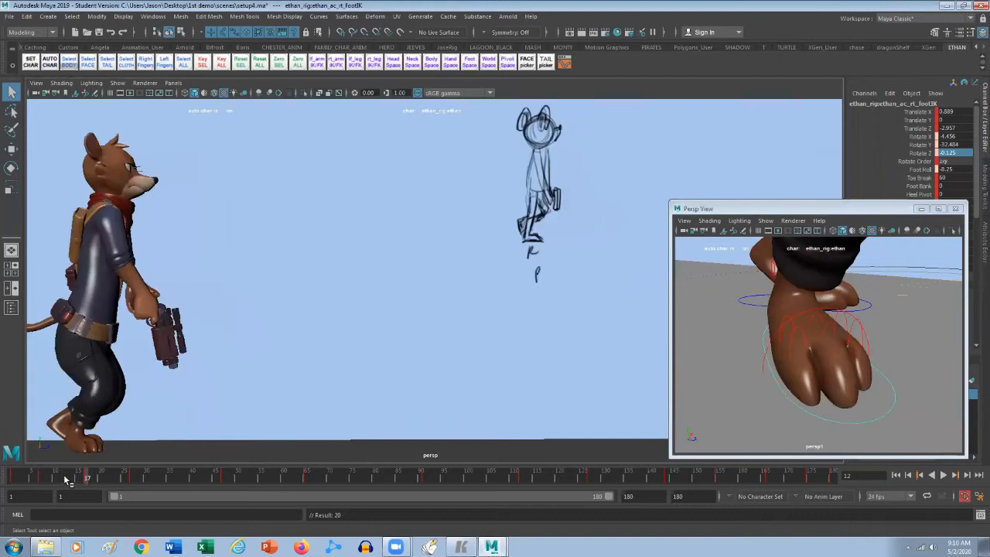
key("comma")
key("comma")
key("period")
key("period")
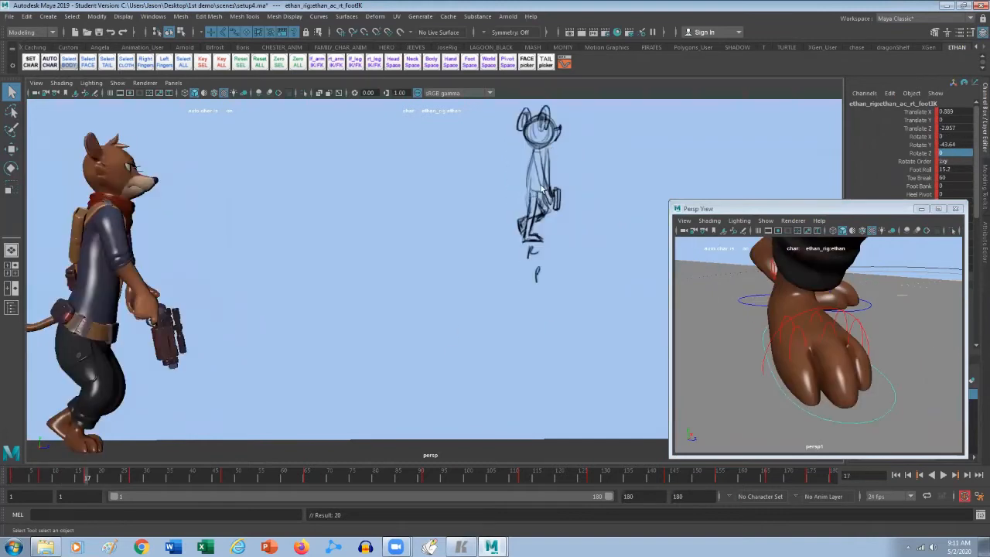
key("comma")
key("period")
key("comma")
key("period")
key("period")
key("comma")
key("comma")
key("comma")
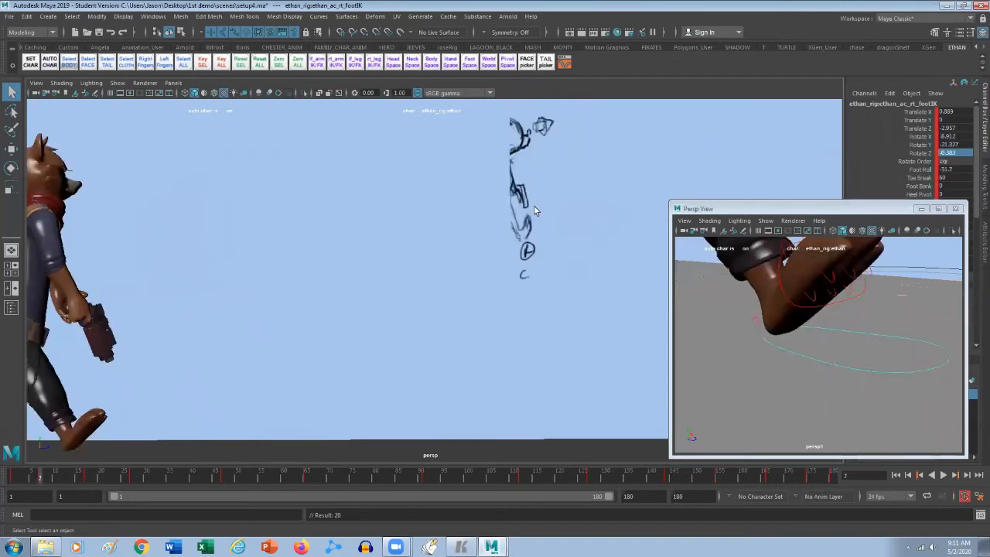
key("period")
key("period")
Step: Raise the upper body control at frame 17 to a Translate Y of about 0.2 and compare it with the neighbouring keys
left_click(910, 260)
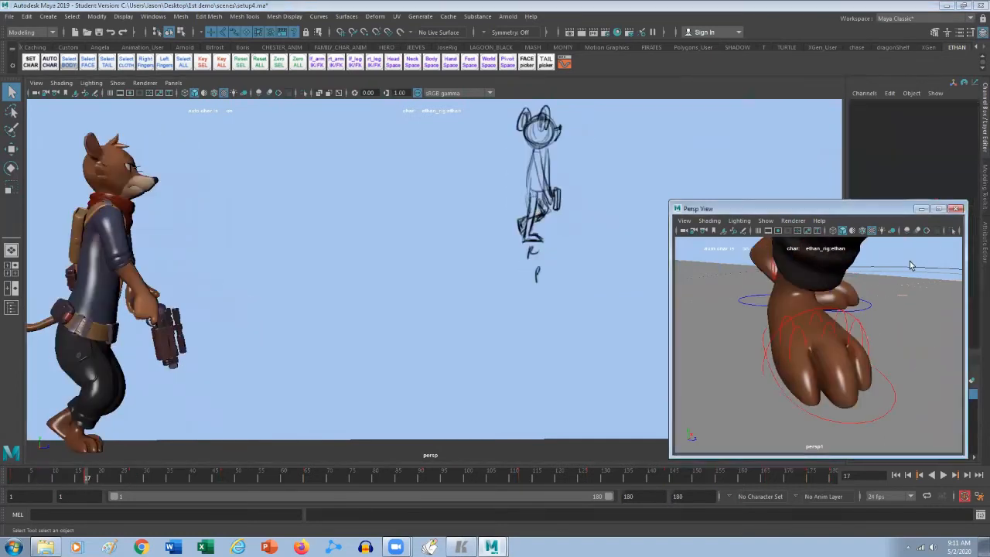
right_click_drag(909, 262, 756, 269, "alt")
middle_click_drag(777, 266, 763, 327, "alt")
left_click_drag(763, 327, 754, 306, "alt")
scroll(741, 294, "up", 3)
left_click(731, 288)
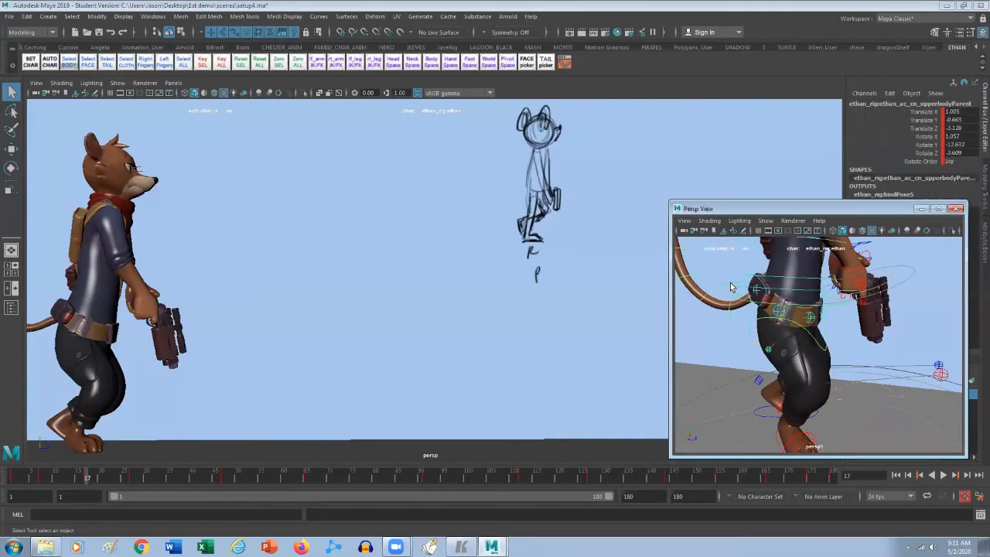
key("w")
mouse_move(815, 303)
left_mouse_down("alt")
mouse_move(794, 321)
mouse_move(803, 288)
left_mouse_up("alt")
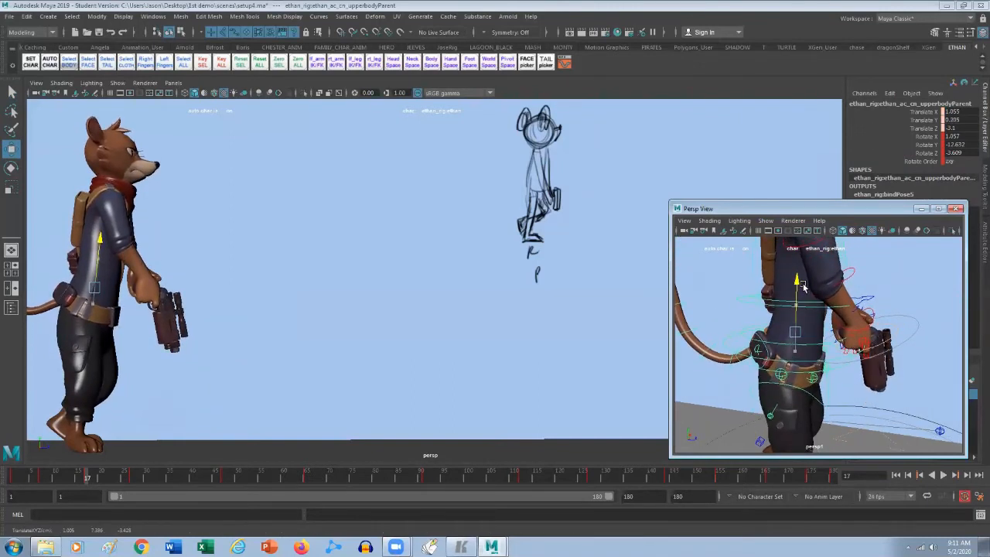
key(".")
key(".")
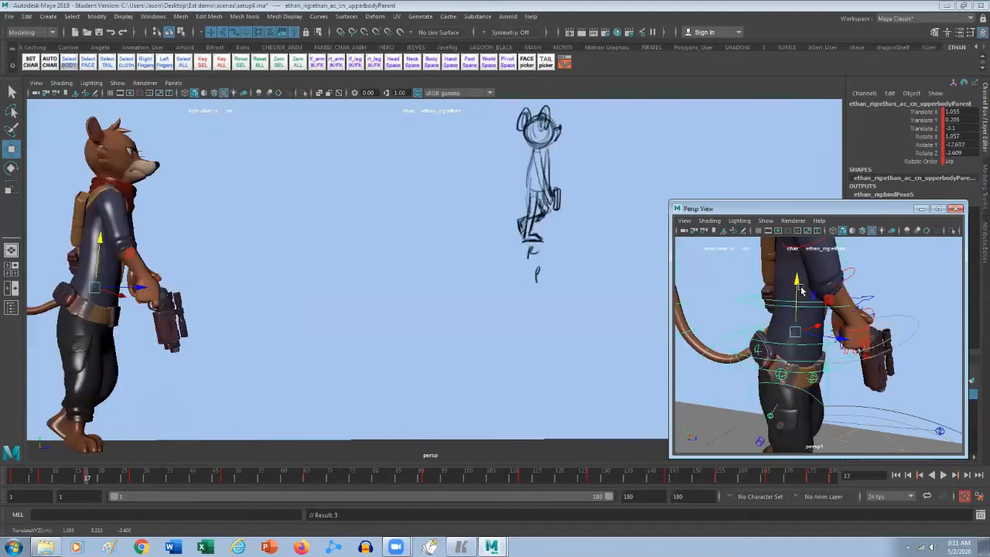
key(".")
key(".")
key(".")
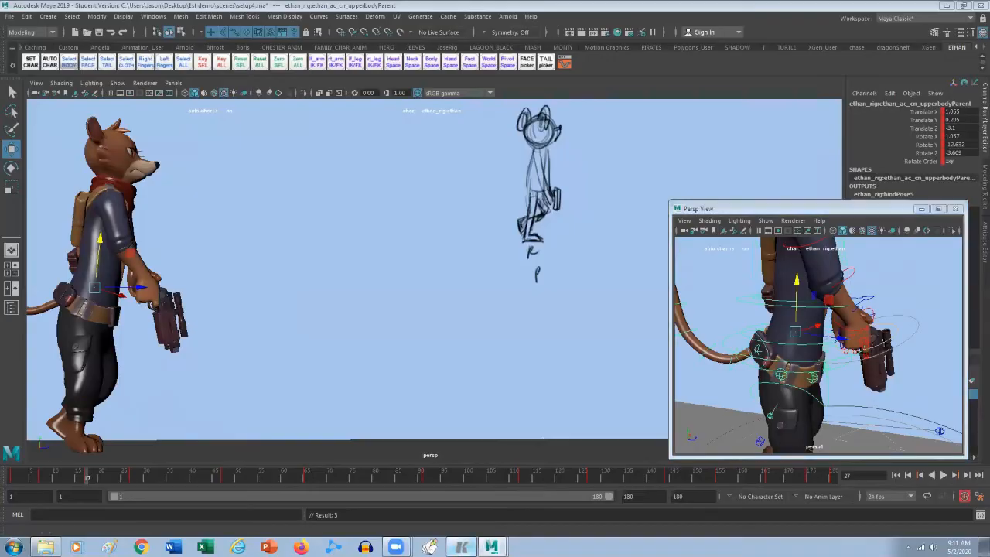
Step: Switch to the reference video, scrub through the passing position around frames 34 to 41, and return to Maya
key("alt+Tab")
left_click_drag(403, 337, 467, 340)
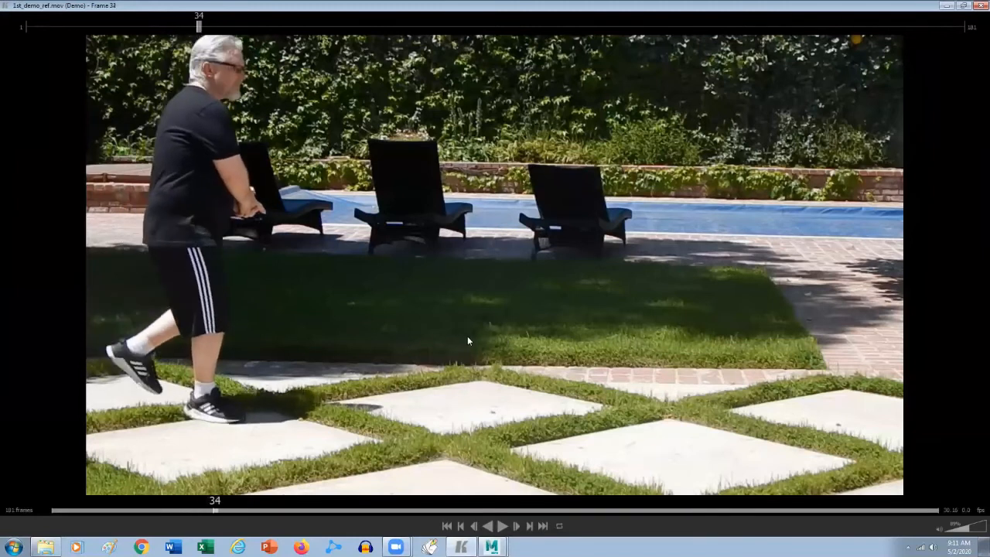
left_click_drag(219, 203, 280, 203)
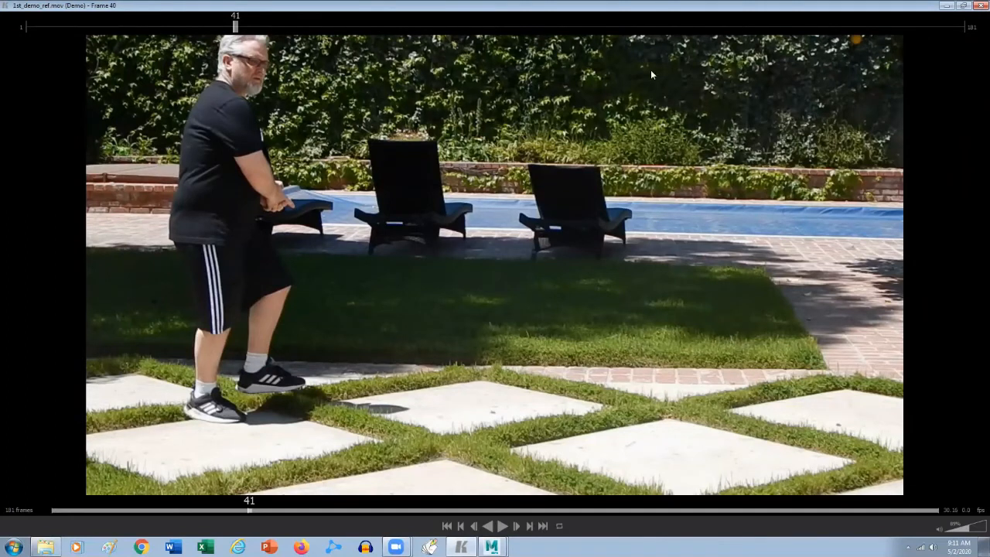
left_click(945, 6)
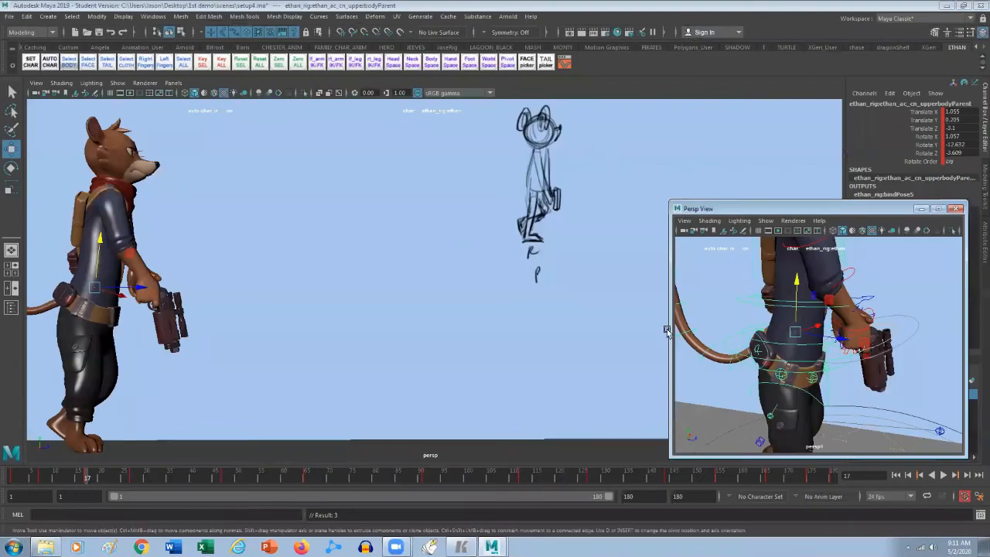
Step: Rotate the head control at frame 27 to about 6.1 in X, -38.5 in Y and 0.3 in Z
right_click_drag(849, 331, 797, 315, "alt")
left_click(792, 305)
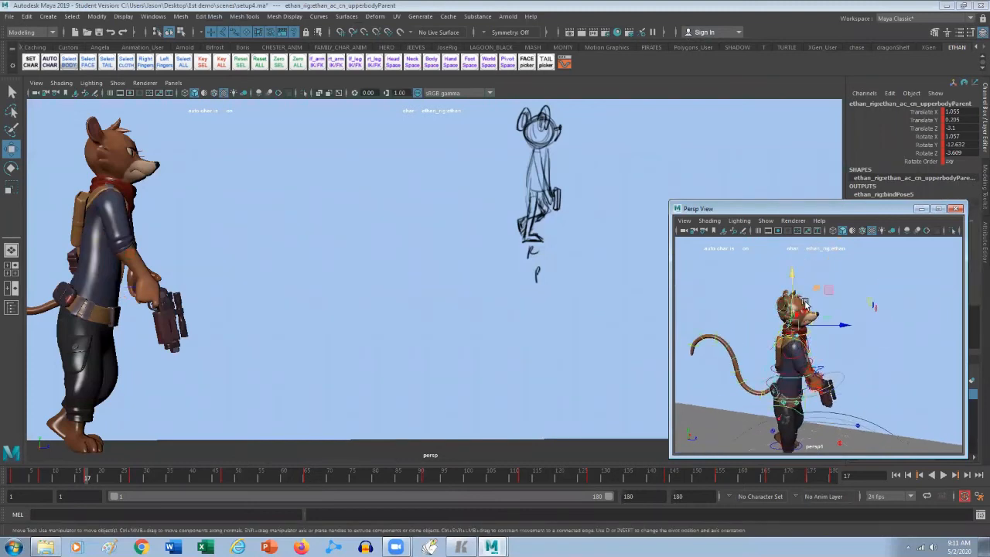
key("comma")
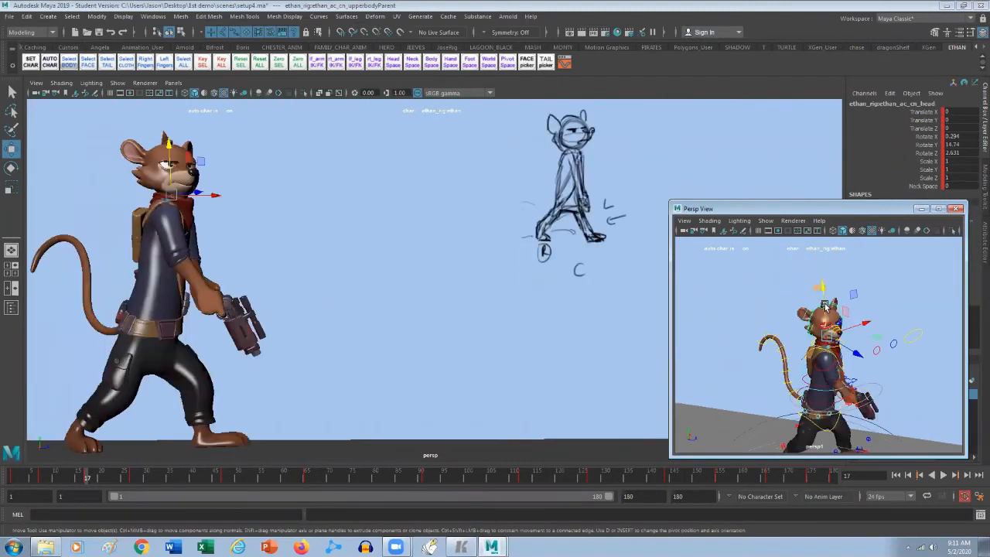
key("e")
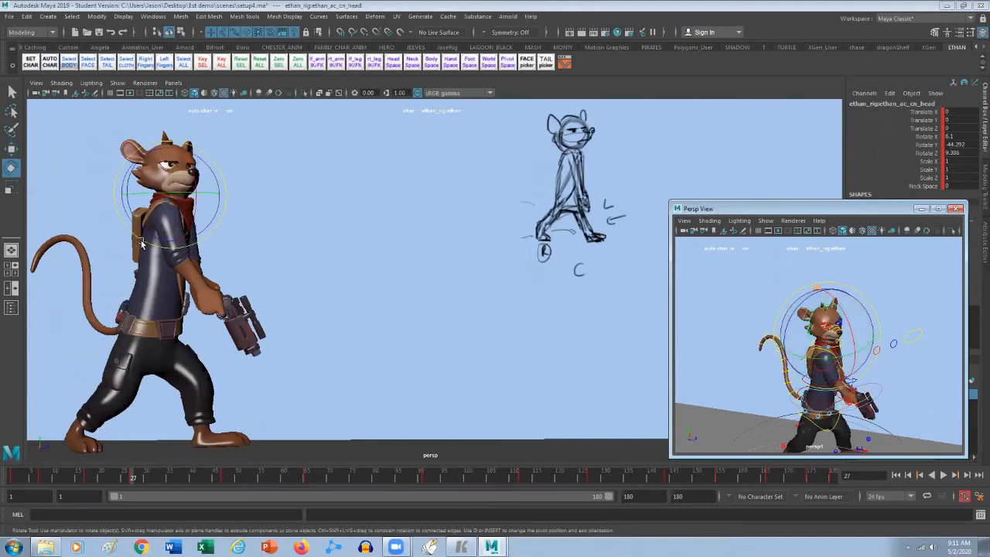
left_click_drag(143, 232, 138, 223)
key("s")
key("comma")
key("period")
mouse_move(177, 189)
left_mouse_down()
mouse_move(167, 191)
mouse_move(181, 194)
left_mouse_up()
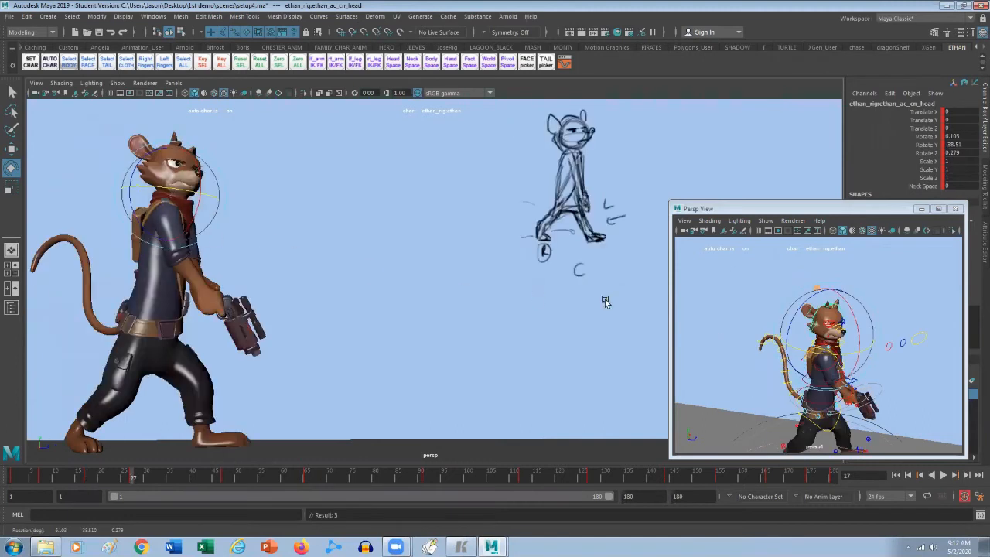
Step: Move the eyes' look-at control at frame 27 to a Translate X of about 43
left_click(920, 339)
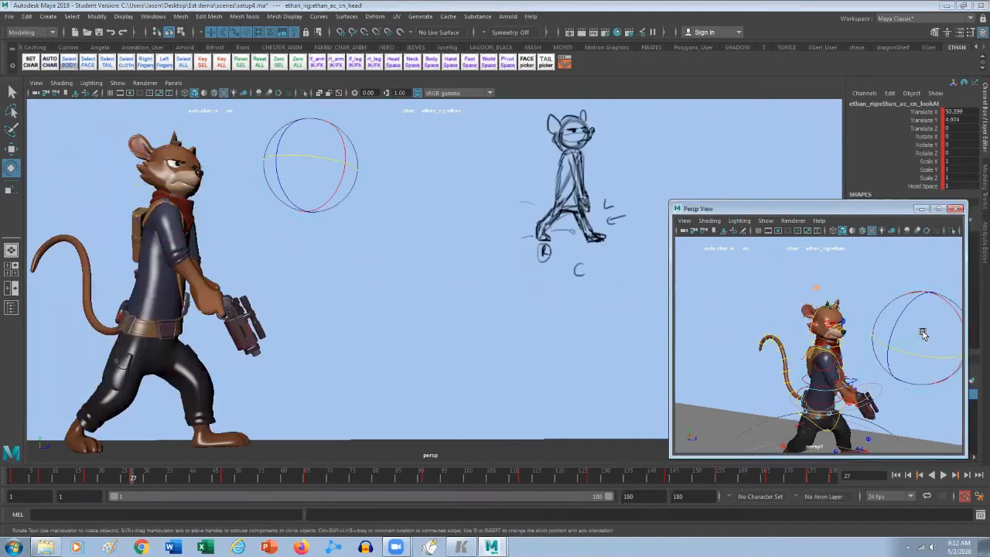
key("w")
left_click_drag(338, 166, 342, 176)
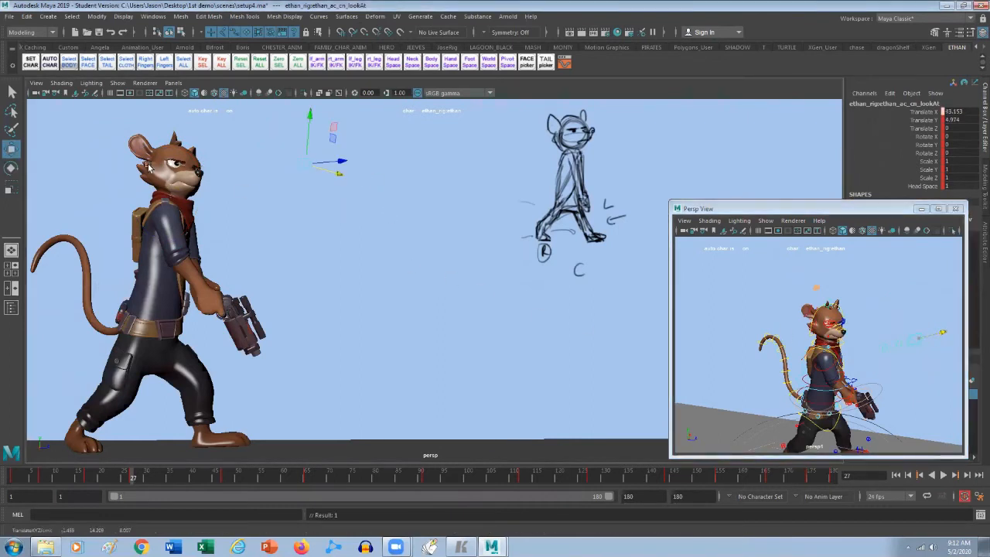
middle_click(730, 301)
Step: Rotate the head control at frame 17 so the face turns toward the camera
key("comma")
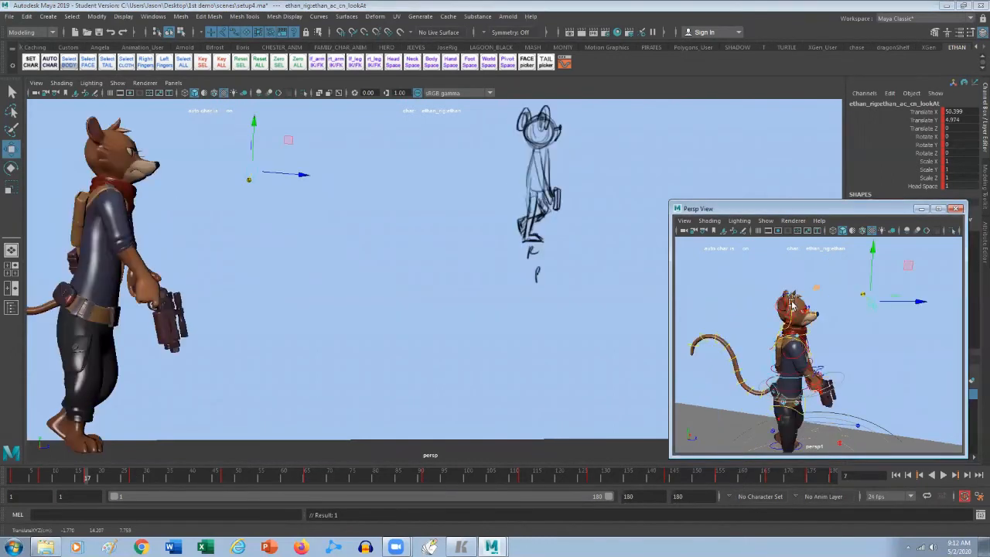
left_click(792, 303)
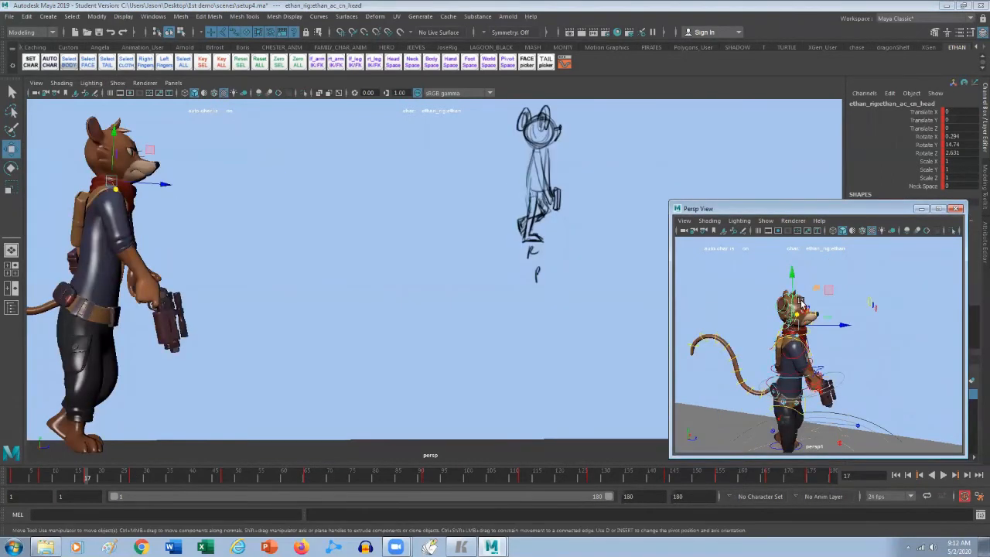
key("e")
mouse_move(814, 333)
left_mouse_down()
mouse_move(764, 313)
mouse_move(797, 305)
mouse_move(810, 329)
mouse_move(801, 331)
left_mouse_up()
Step: Move the look-at control at frame 17 to a Translate X of about 29.8, key it and compare the adjacent poses
left_click(884, 313)
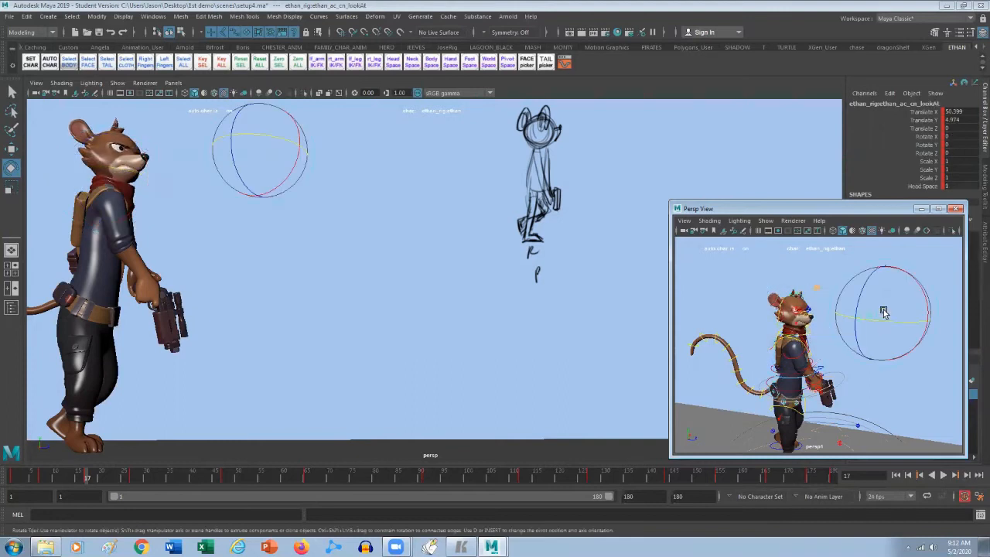
key("w")
left_click_drag(897, 312, 898, 313)
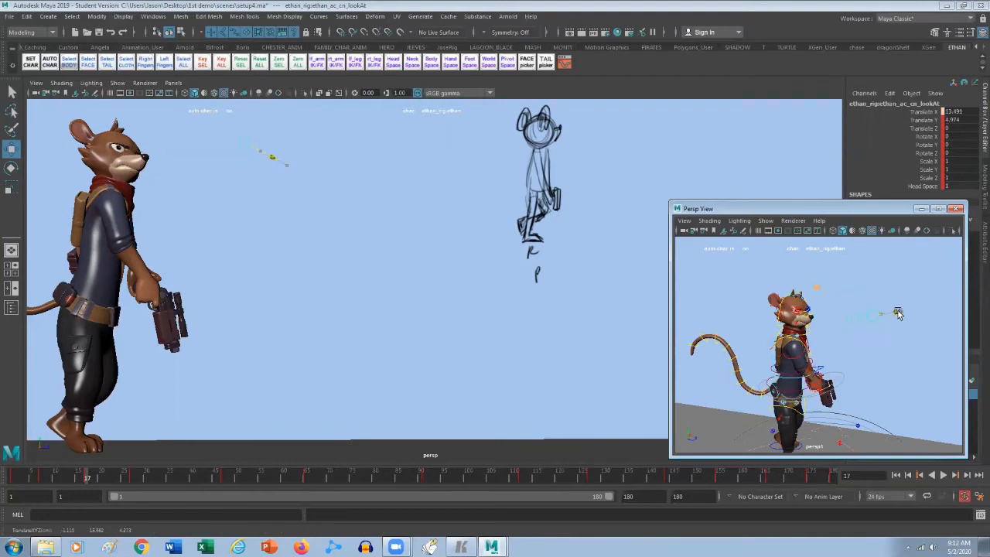
key("s")
key("comma")
key("period")
key("period")
key("comma")
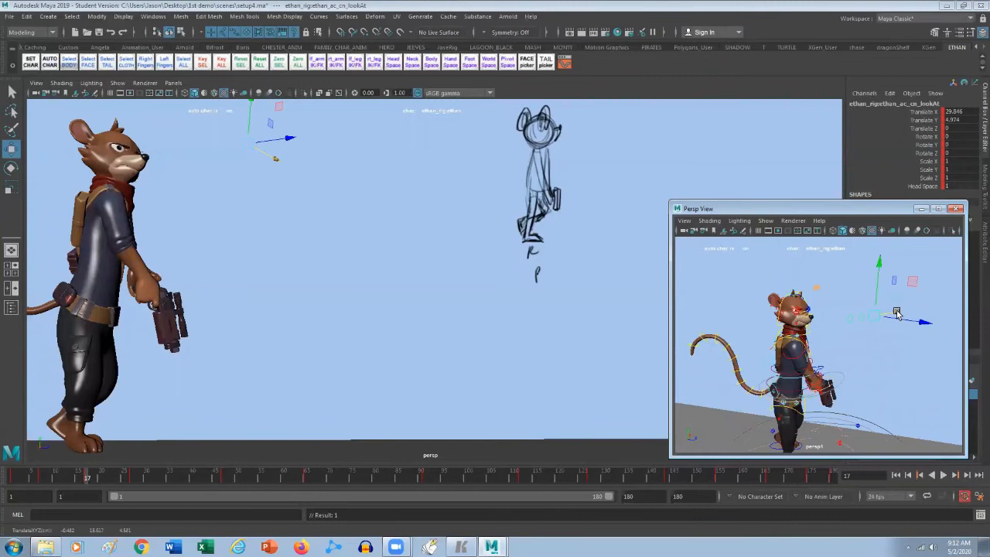
Step: Reduce the look-at control's Translate X further at frame 17 and key it, checking the gaze against the adjacent poses
left_click_drag(897, 312, 889, 315)
key("s")
key("period")
key("comma")
key("comma")
key("period")
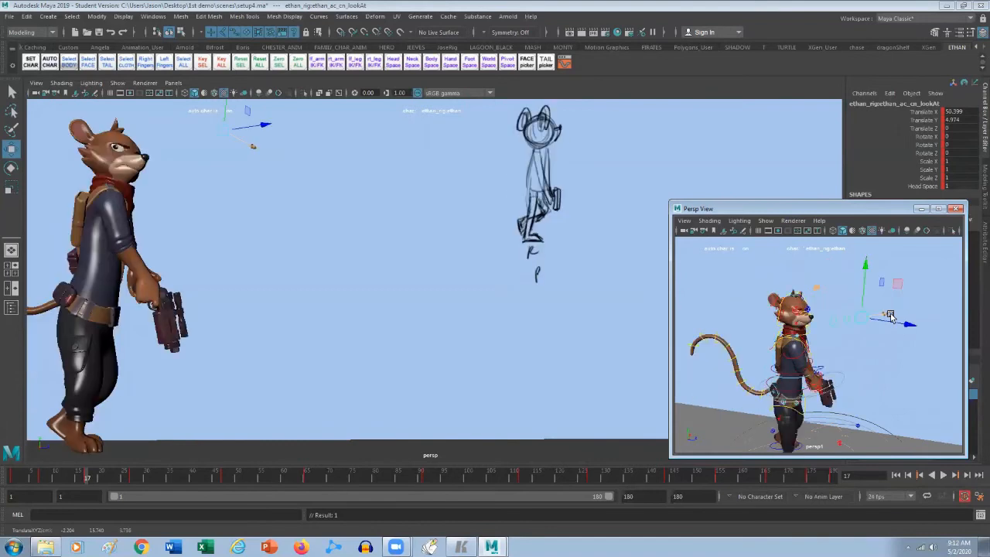
left_click_drag(887, 314, 881, 317)
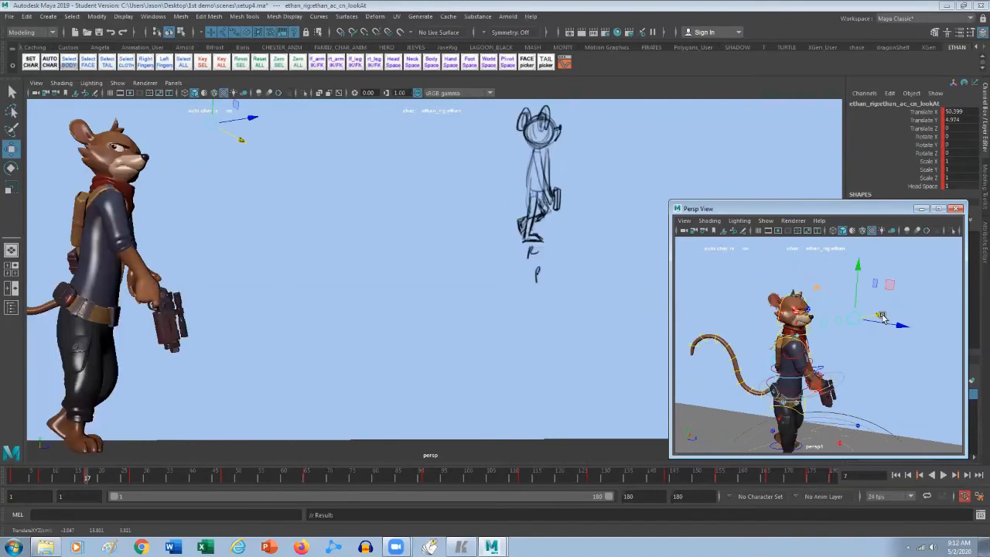
Step: Flip between the key pose at frame 17 and its neighbours at frames 7 and 27 to examine the gaze and body poses
key("period")
key("comma")
key("period")
key("period")
key("comma")
key("period")
key("comma")
key("comma")
key("period")
key("period")
key("comma")
key("comma")
key("period")
key("comma")
key("period")
key("period")
key("comma")
Step: Set the left foot IK control's Foot Roll to 0 at frame 17
left_click(925, 346)
left_click_drag(916, 367, 774, 353, "alt")
right_click_drag(773, 353, 804, 351, "alt")
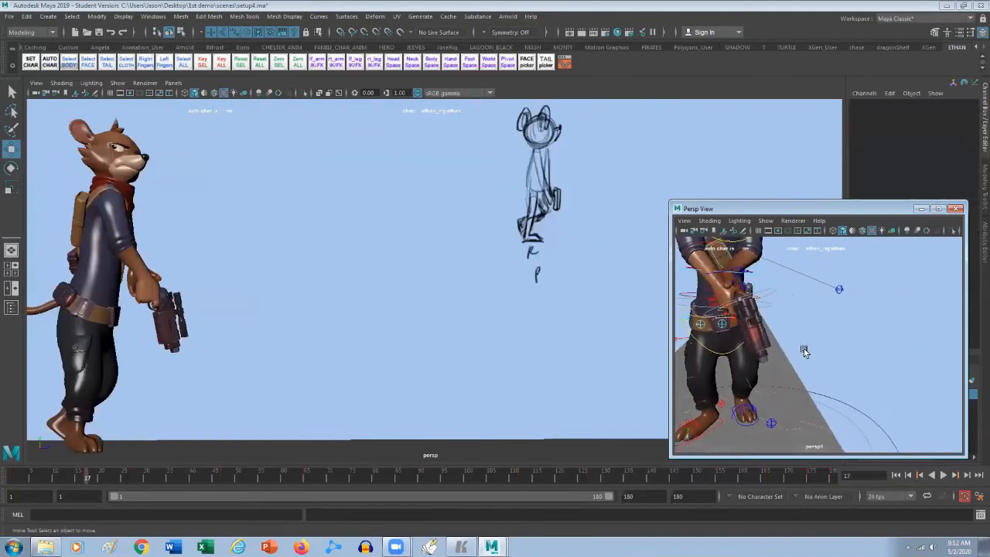
left_click(747, 429)
left_click_drag(747, 428, 815, 333, "alt")
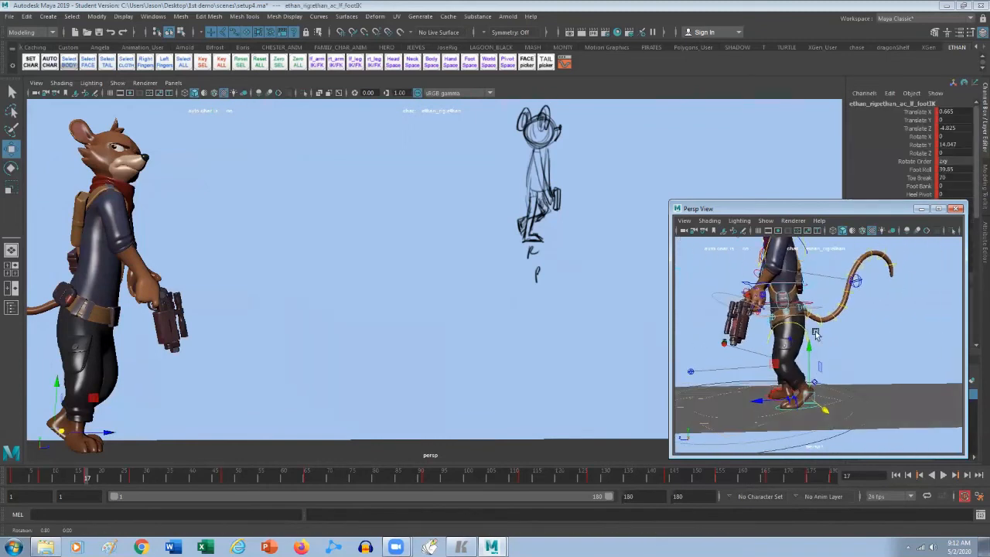
left_click(947, 170)
type("0")
key("Return")
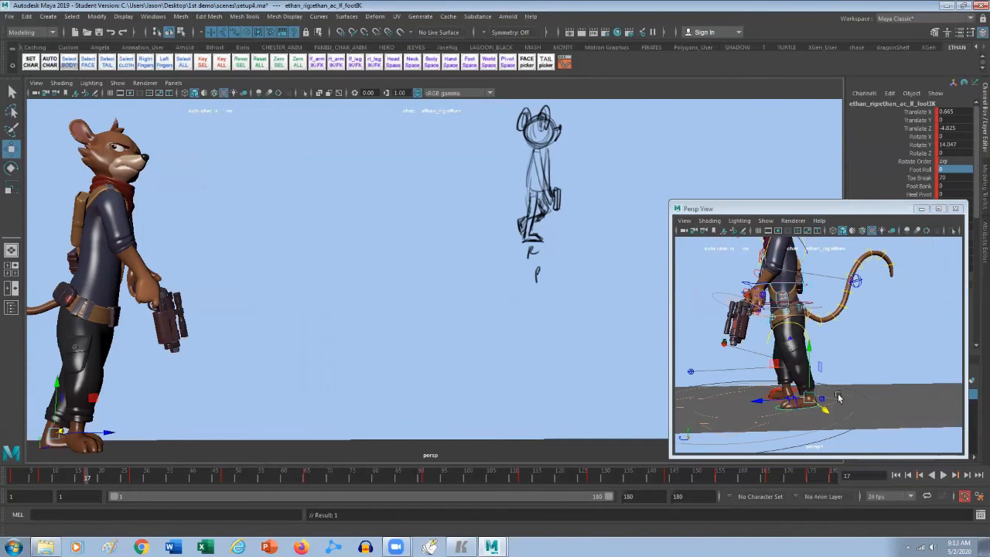
Step: Rotate the left foot control to a Rotate X of about 54.8 and lift it to a Translate Y of about 1.8 at frame 17
key("e")
left_click_drag(778, 364, 905, 386)
key("w")
mouse_move(828, 382)
left_mouse_down("alt")
mouse_move(825, 354)
mouse_move(911, 373)
mouse_move(829, 384)
mouse_move(833, 363)
left_mouse_up("alt")
scroll(832, 380, "up", 2)
scroll(871, 368, "up", 2)
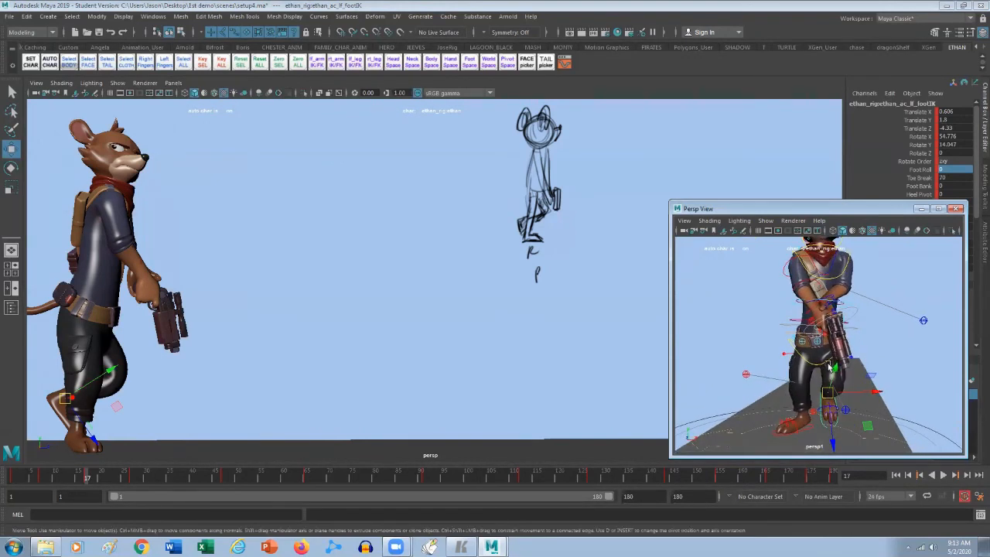
Step: Shift the upper-body parent control sideways at frame 17 to a Translate X of about 0.37 and compare the adjacent key poses
left_click(855, 331)
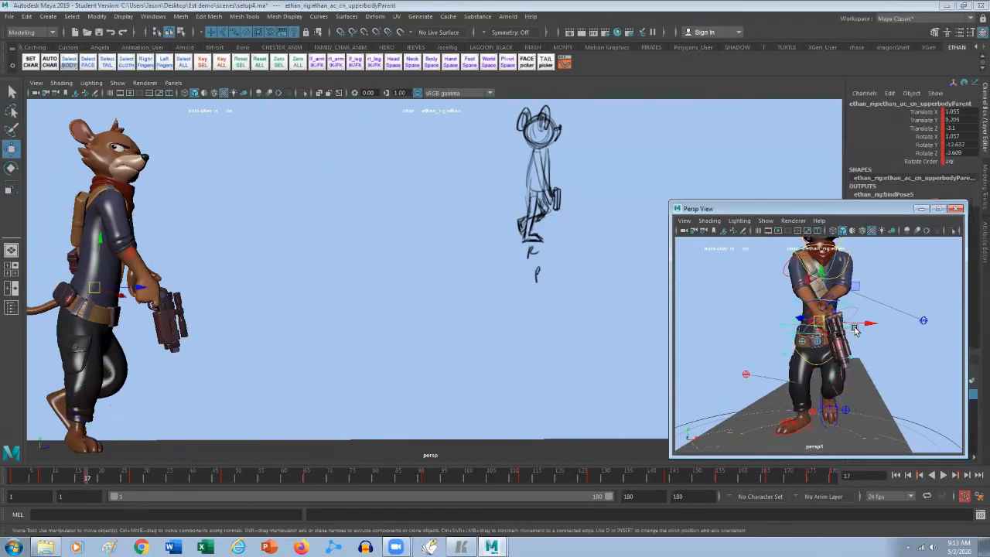
left_click_drag(855, 331, 860, 325)
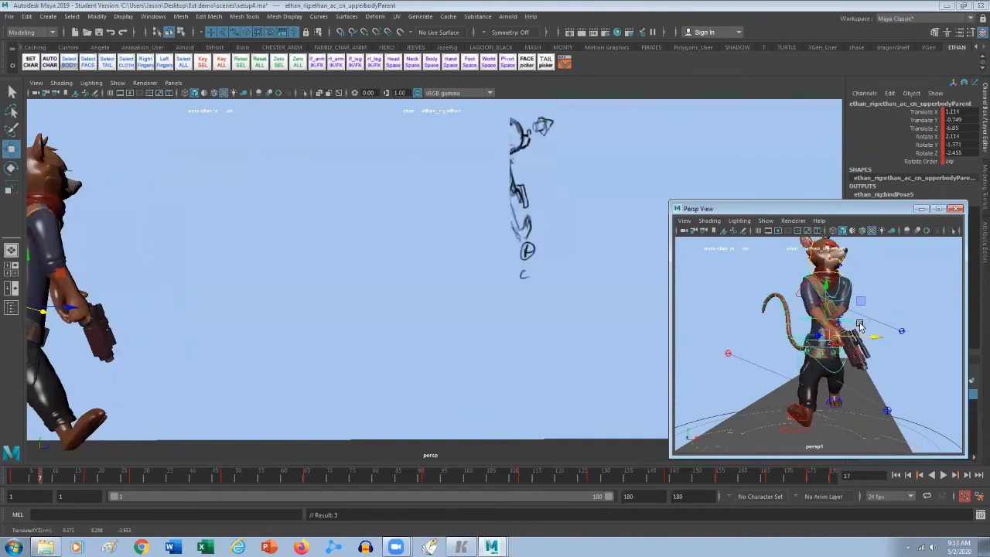
key(".")
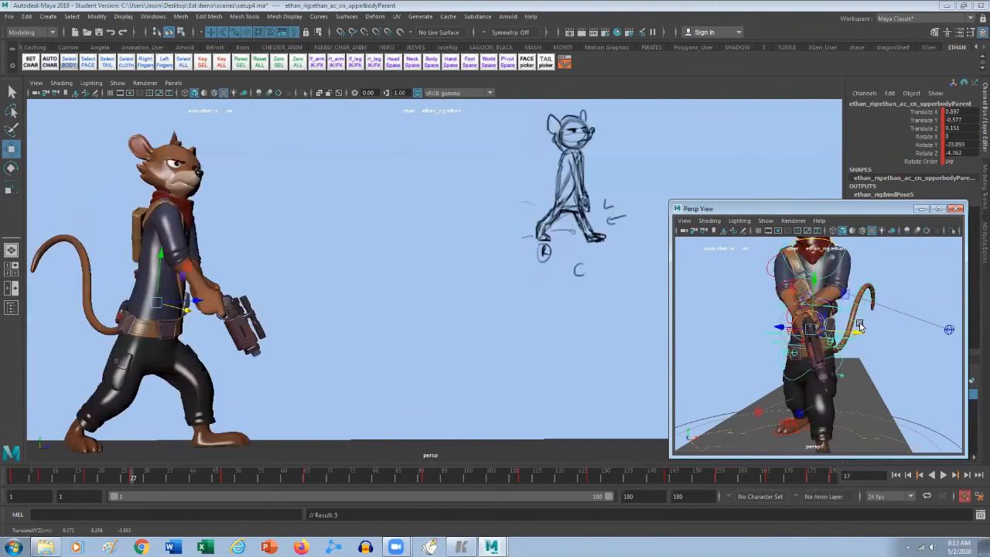
key(".")
key(".")
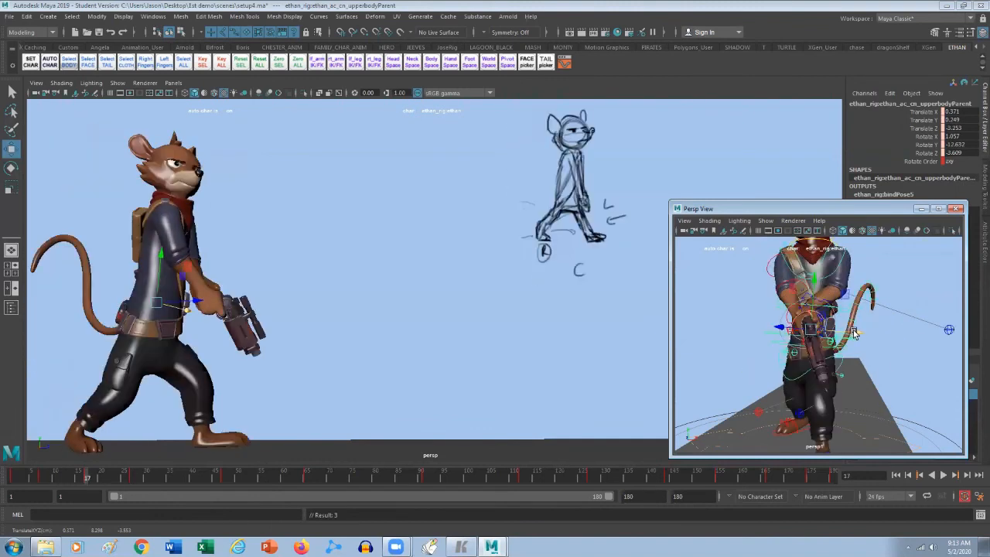